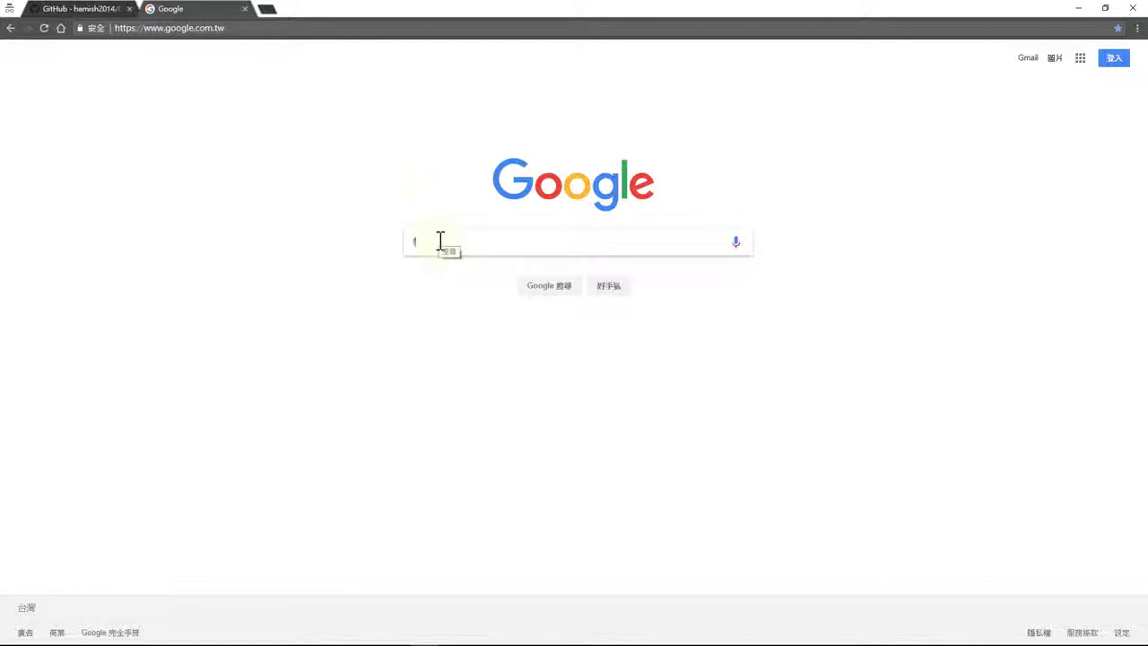
- Enter 'freecad' in the Google search box of the new tab
text(reecad)
- Search for 'freecad' and open the 'FreeCAD: An open-source parametric 3D CAD modeler' result
key(Return)
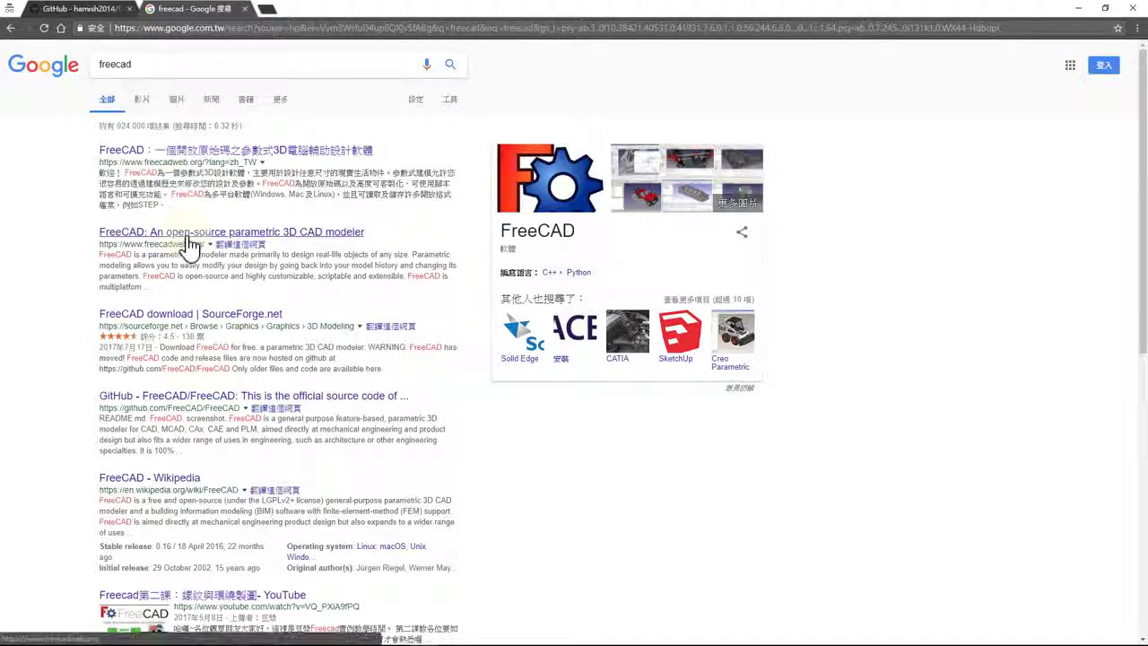
click(189, 240)
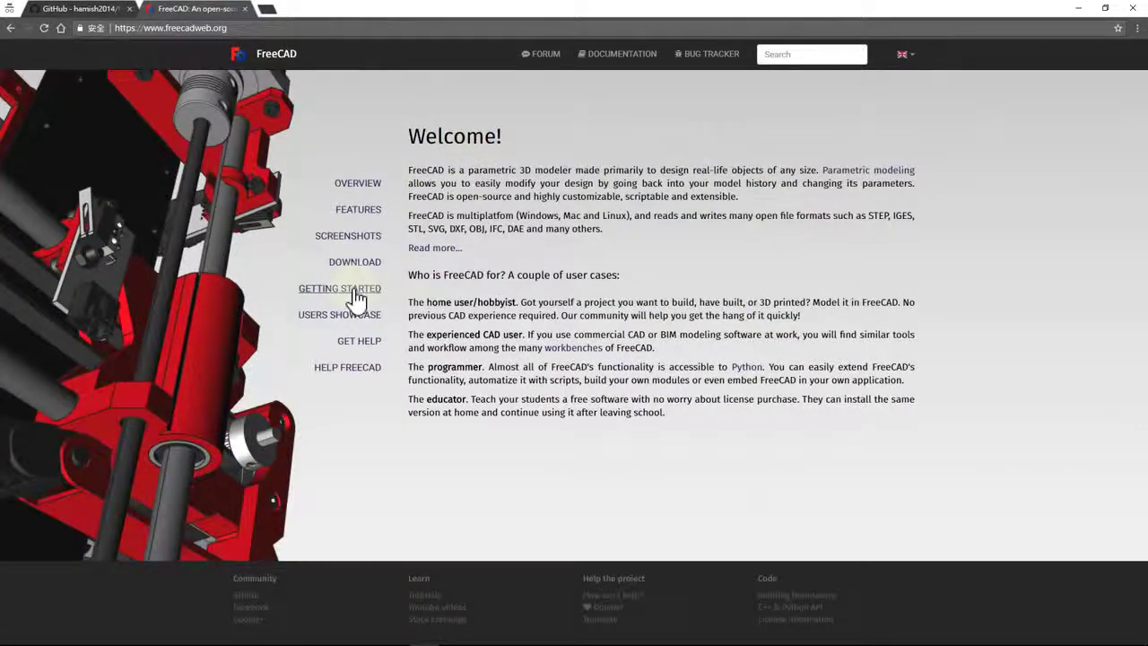
- Go to the Download page's section 8, 'Additional macros, modules and related projects'
click(347, 267)
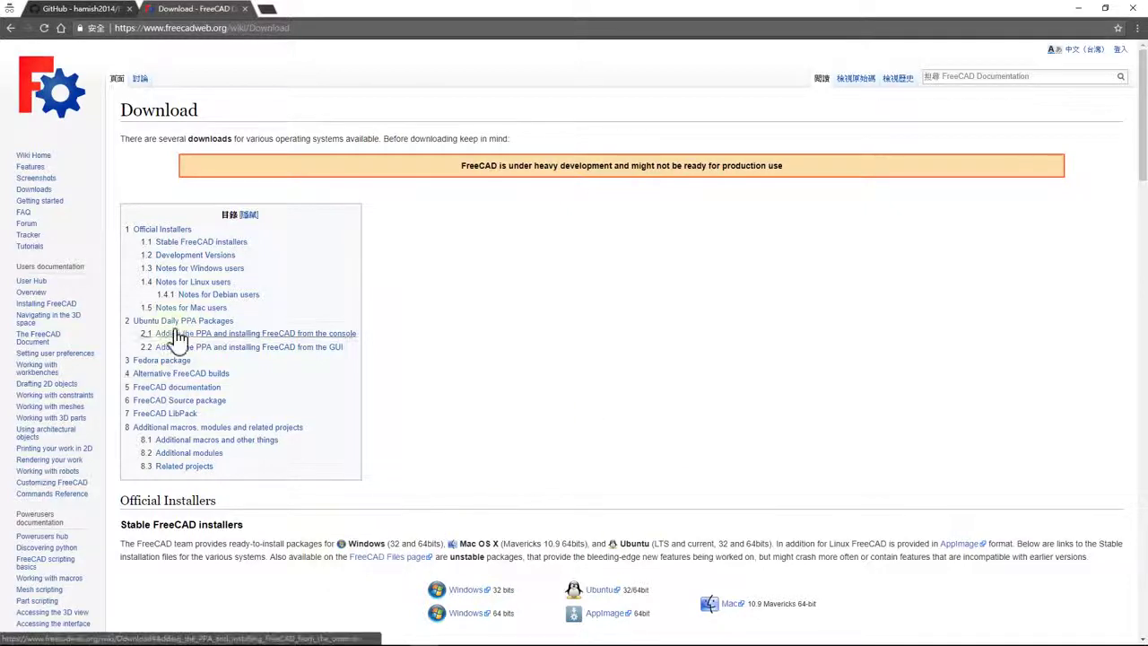
click(183, 430)
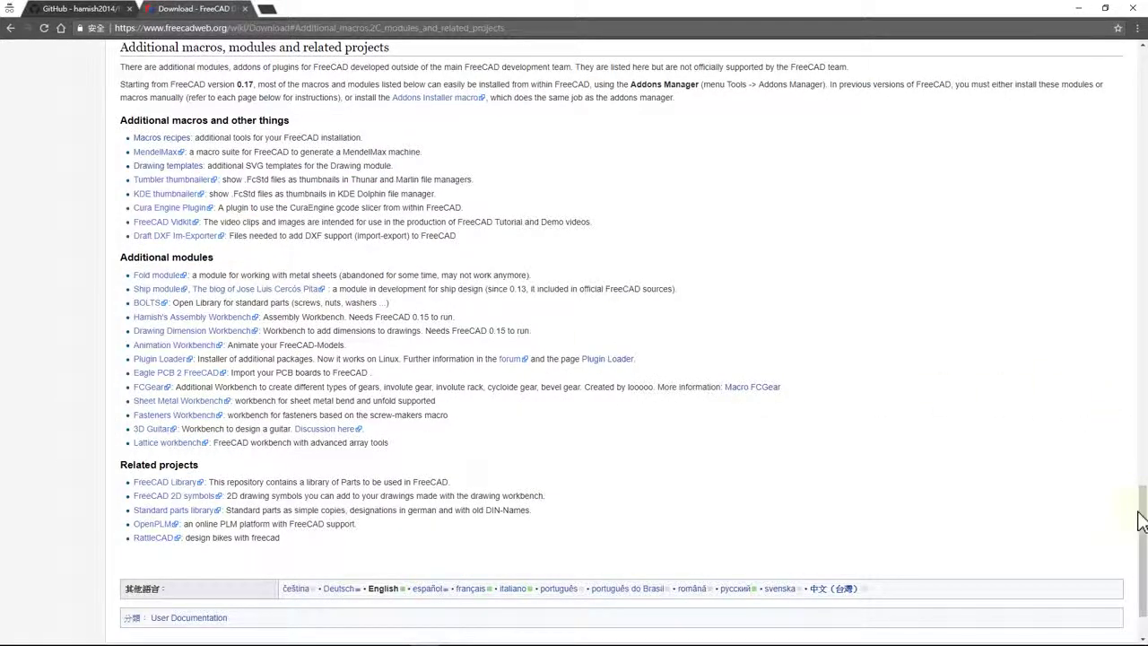
mouse_move(1142, 521)
mouse_down()
mouse_move(1143, 64)
mouse_move(1143, 538)
mouse_up()
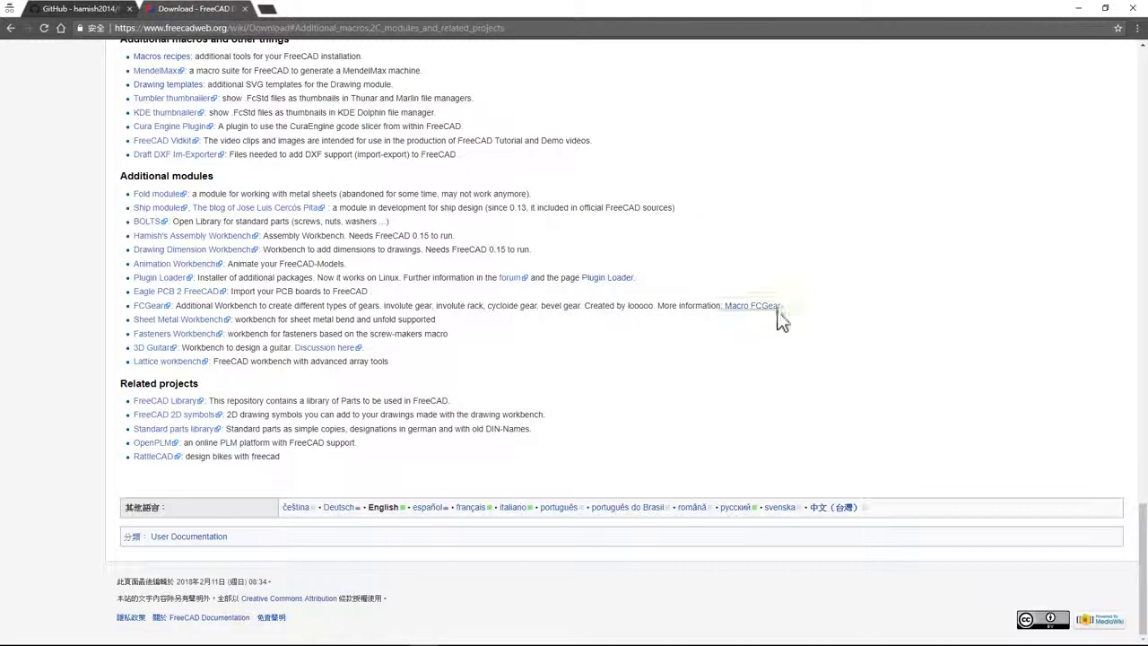
right_click(644, 147)
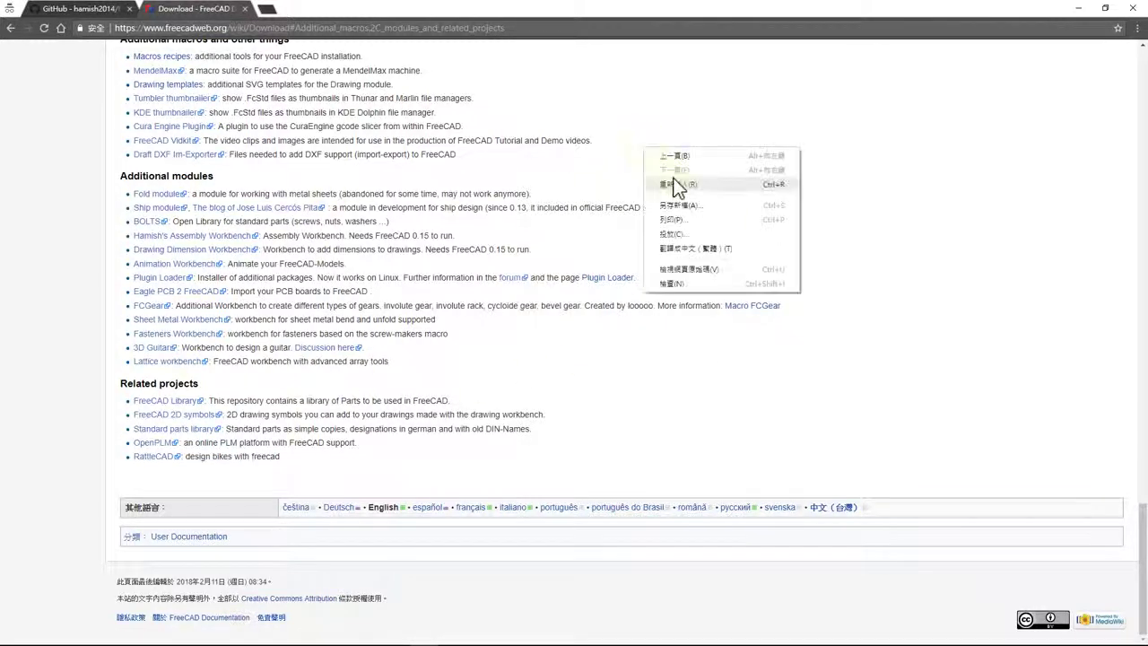
click(699, 250)
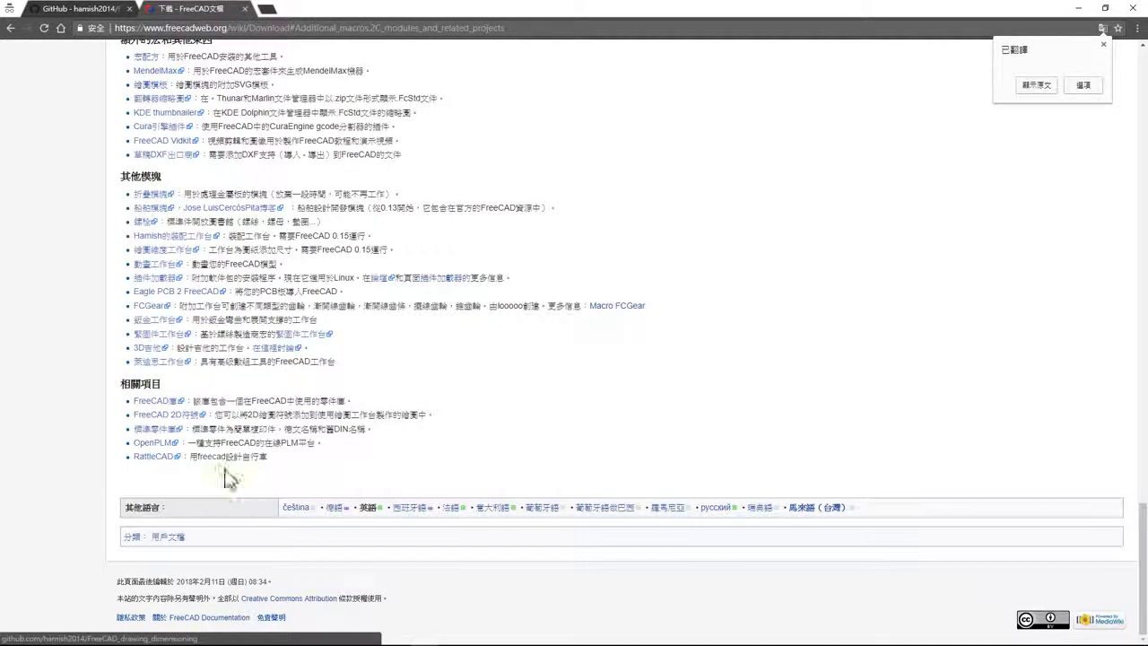
click(1034, 89)
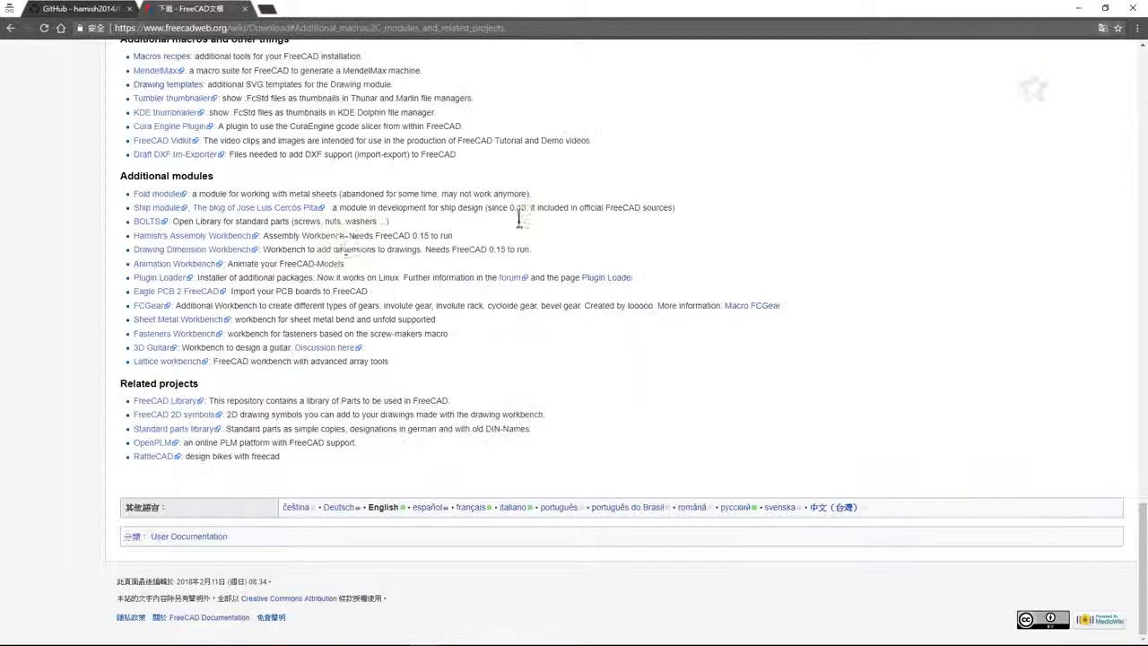
click(169, 336)
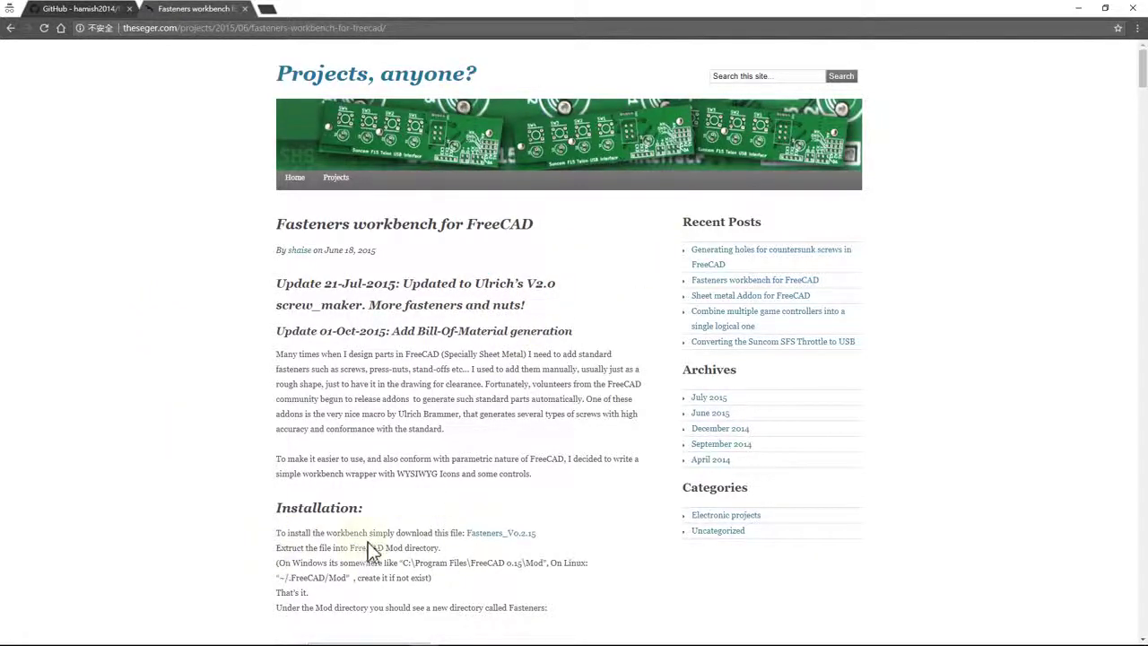
- Scroll through the Fasteners workbench post and download Fasteners_V0.2.15.zip from its Installation section
scroll(379, 539, down, 1)
scroll(384, 532, down, 1)
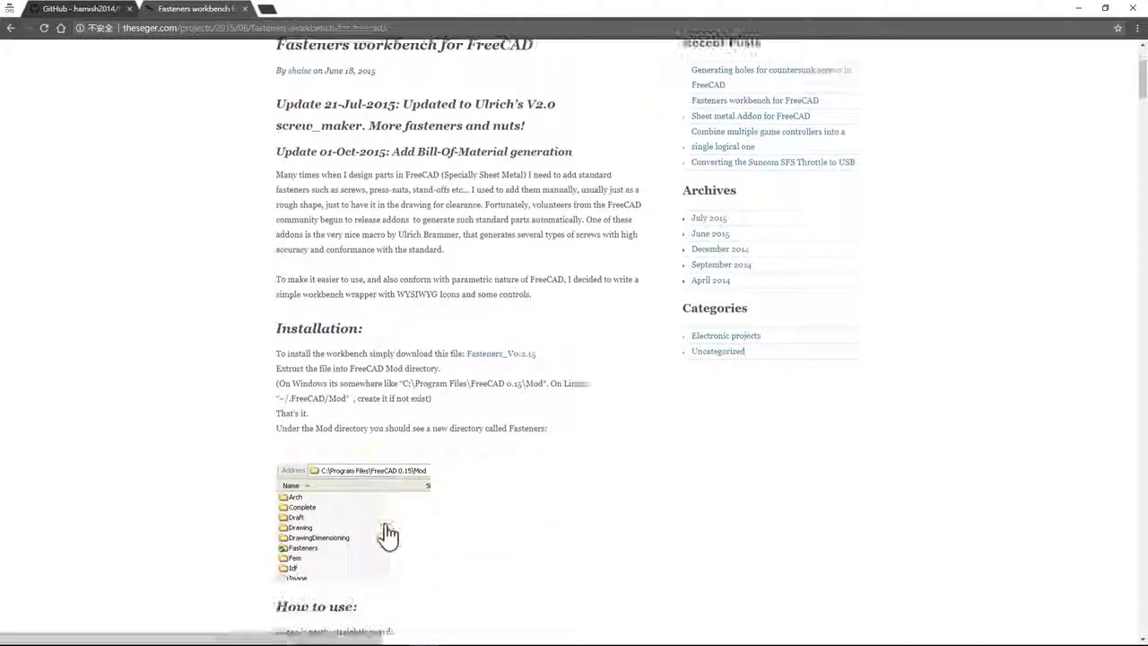
scroll(391, 529, down, 2)
scroll(390, 531, down, 1)
scroll(391, 530, down, 1)
scroll(392, 531, down, 1)
scroll(393, 520, down, 2)
scroll(393, 520, down, 2)
scroll(393, 524, down, 3)
scroll(392, 530, down, 2)
scroll(395, 528, down, 3)
scroll(391, 524, down, 3)
scroll(392, 522, down, 2)
scroll(392, 520, down, 3)
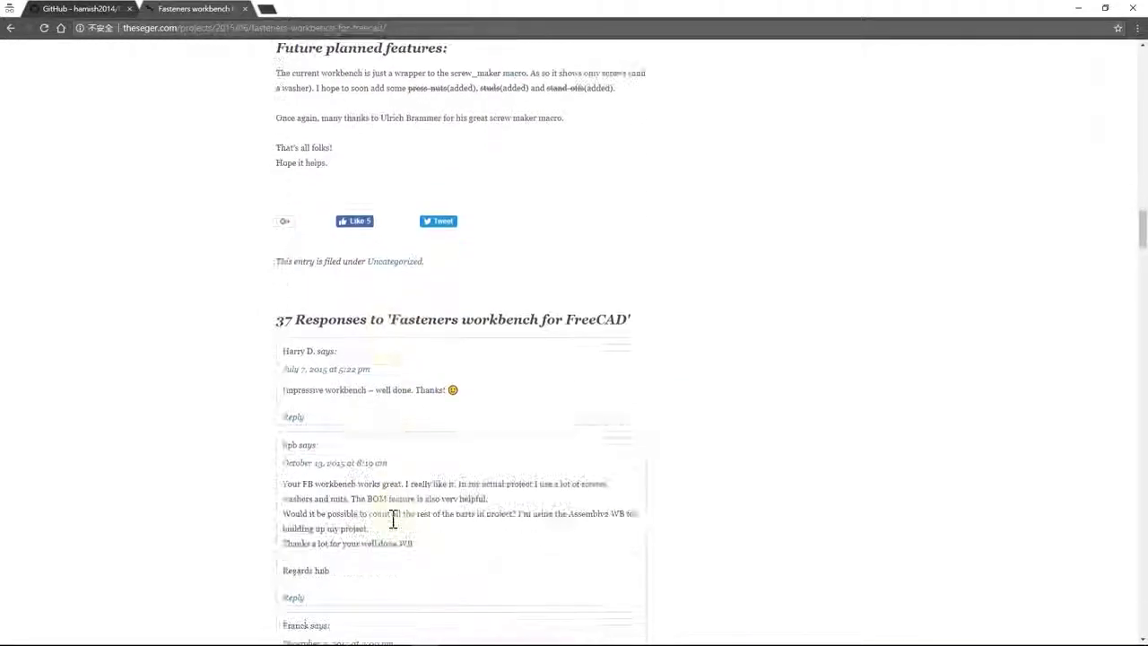
scroll(393, 521, down, 1)
scroll(392, 518, down, 3)
scroll(392, 519, down, 3)
scroll(395, 519, up, 5)
scroll(397, 514, up, 8)
scroll(399, 513, up, 10)
scroll(404, 511, up, 10)
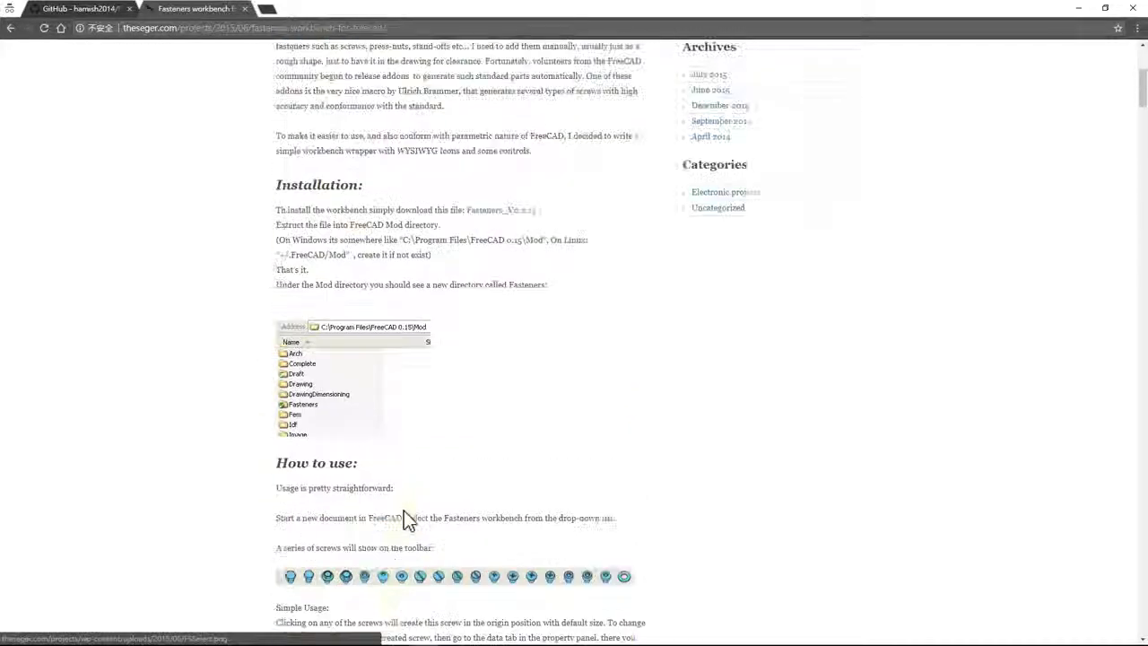
scroll(414, 504, up, 8)
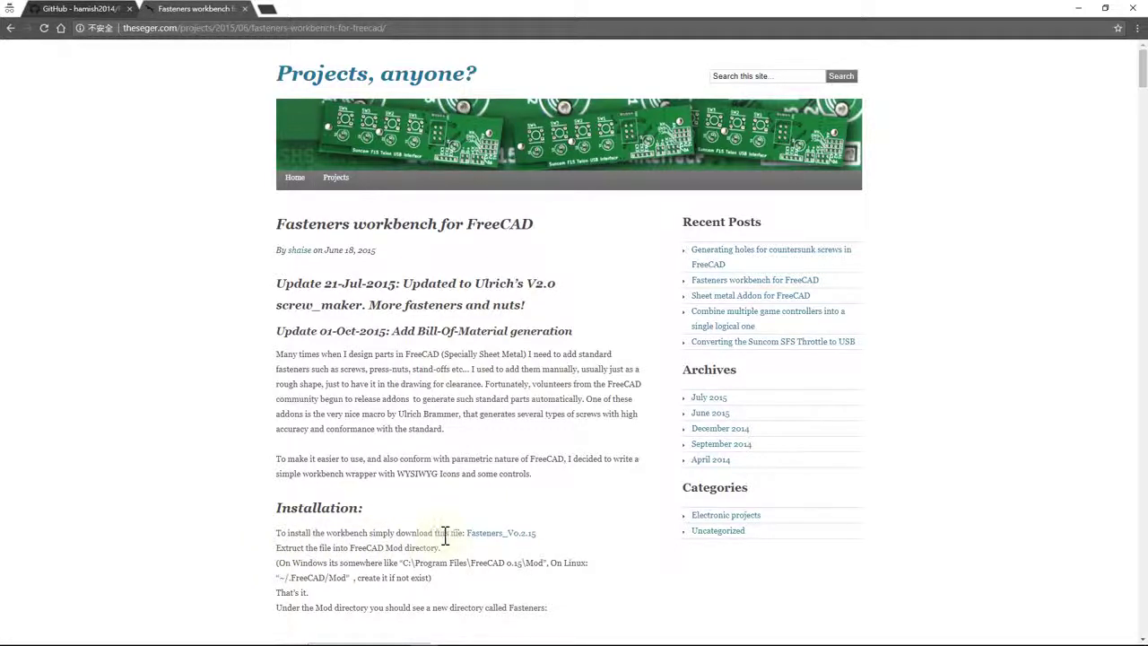
click(502, 535)
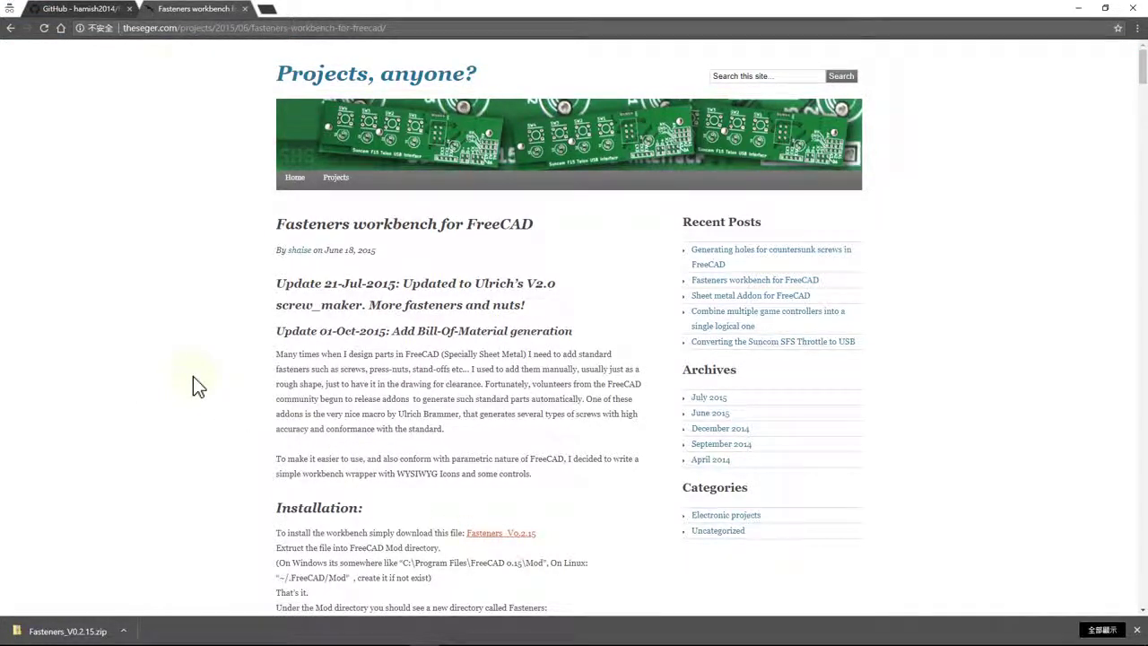
- Snap the browser into the bottom-left quarter beside the Downloads folder window
key(super+Down)
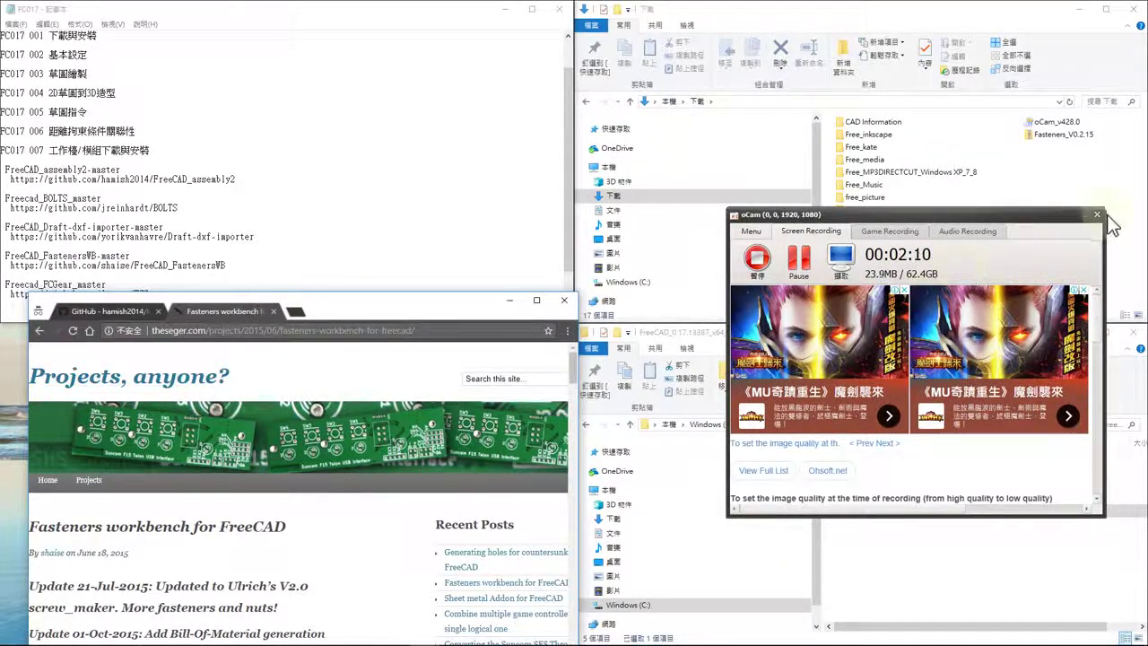
drag(1077, 215, 1086, 250)
click(1094, 251)
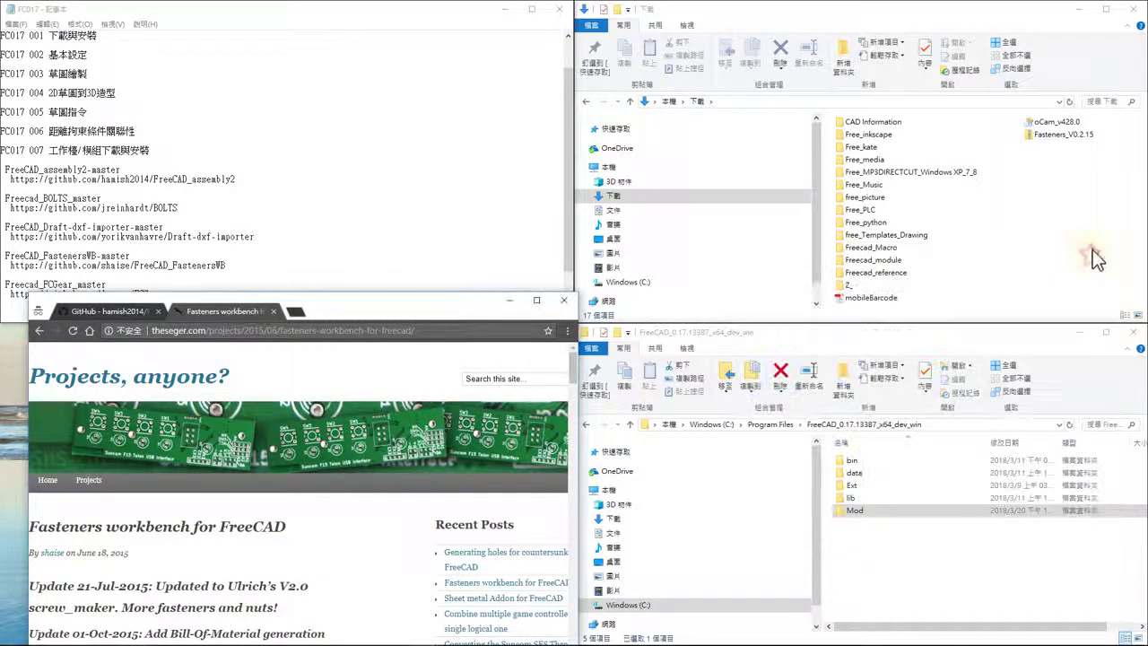
click(476, 302)
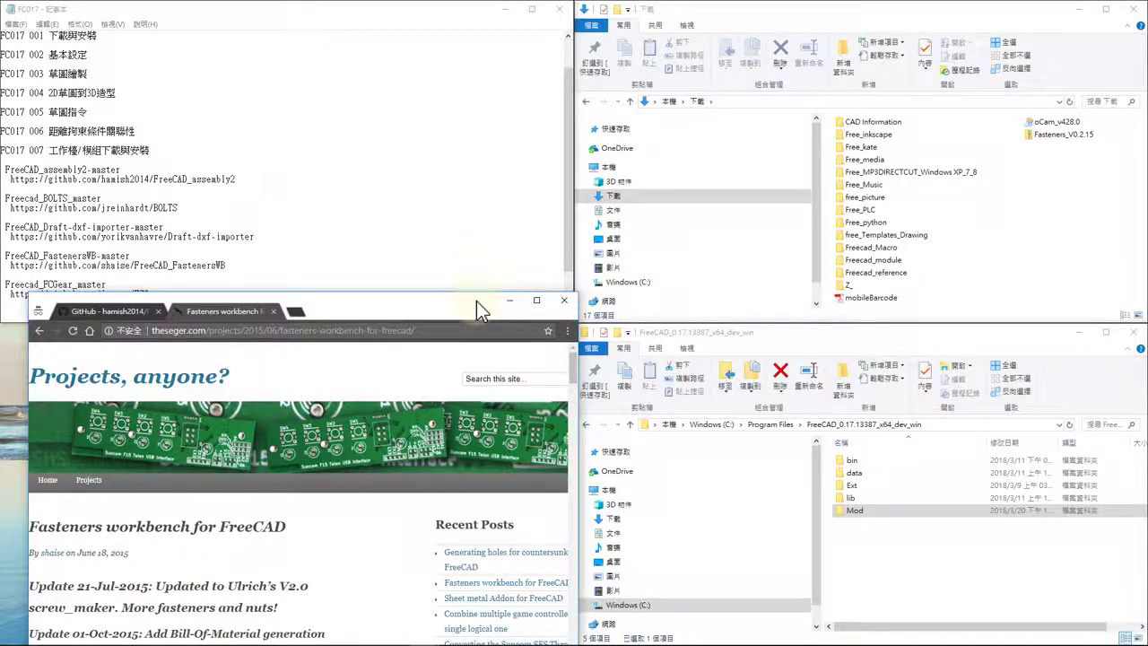
key(super+Left)
key(super+Down)
click(1056, 199)
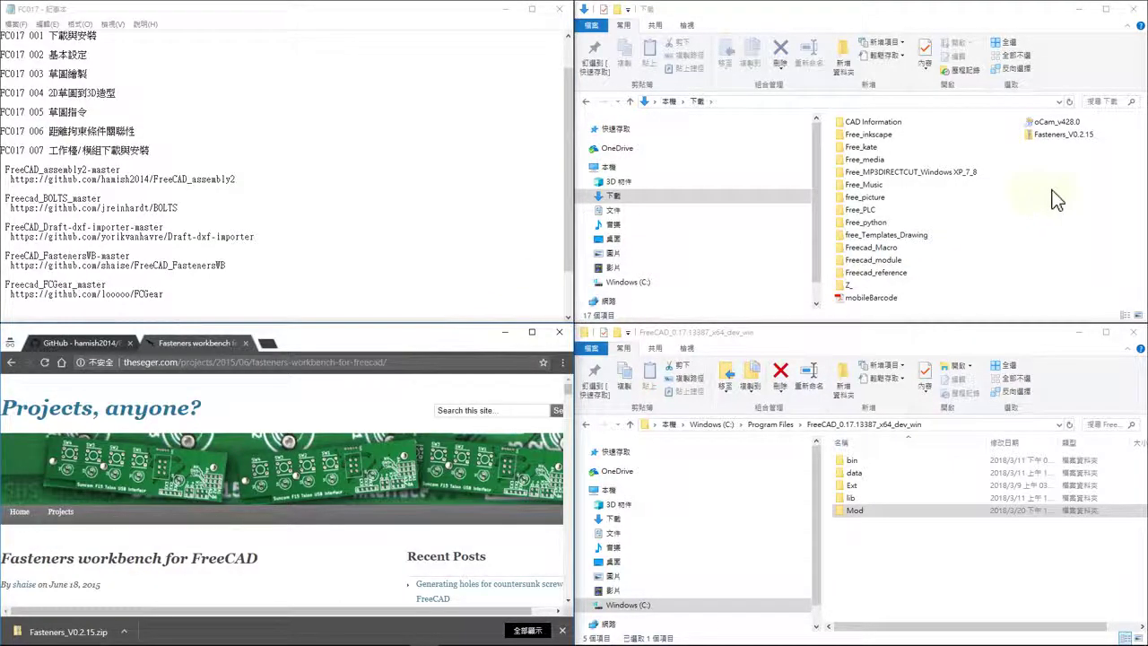
- Open Fasteners_V0.2.15.zip and copy the Fasteners folder inside it
click(1059, 133)
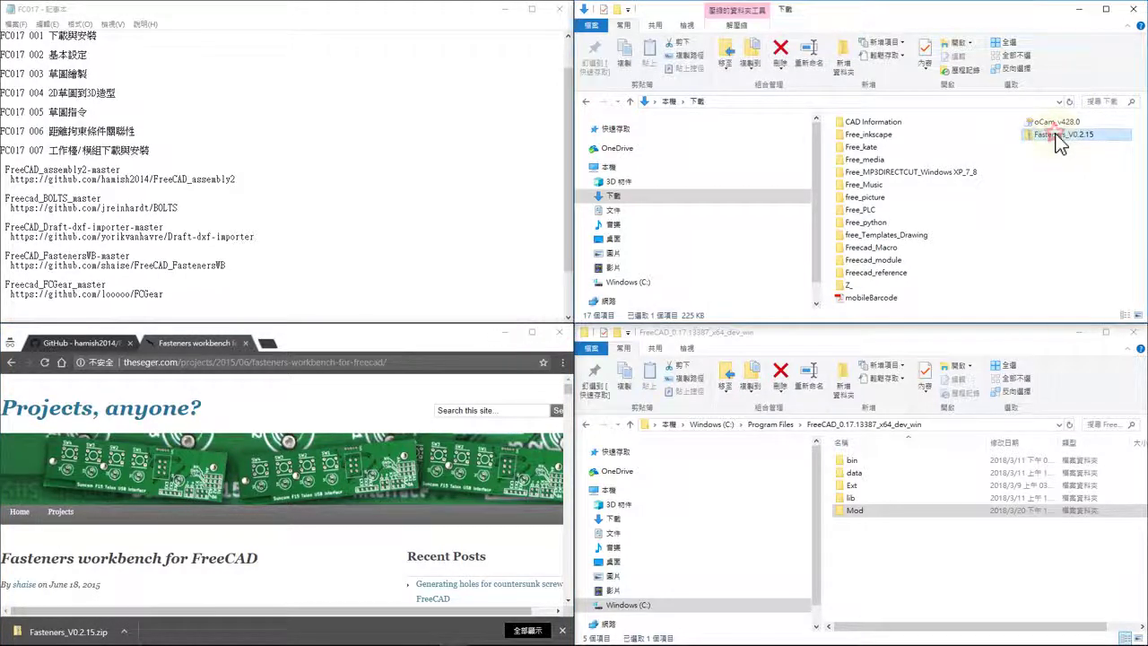
double_click(1037, 136)
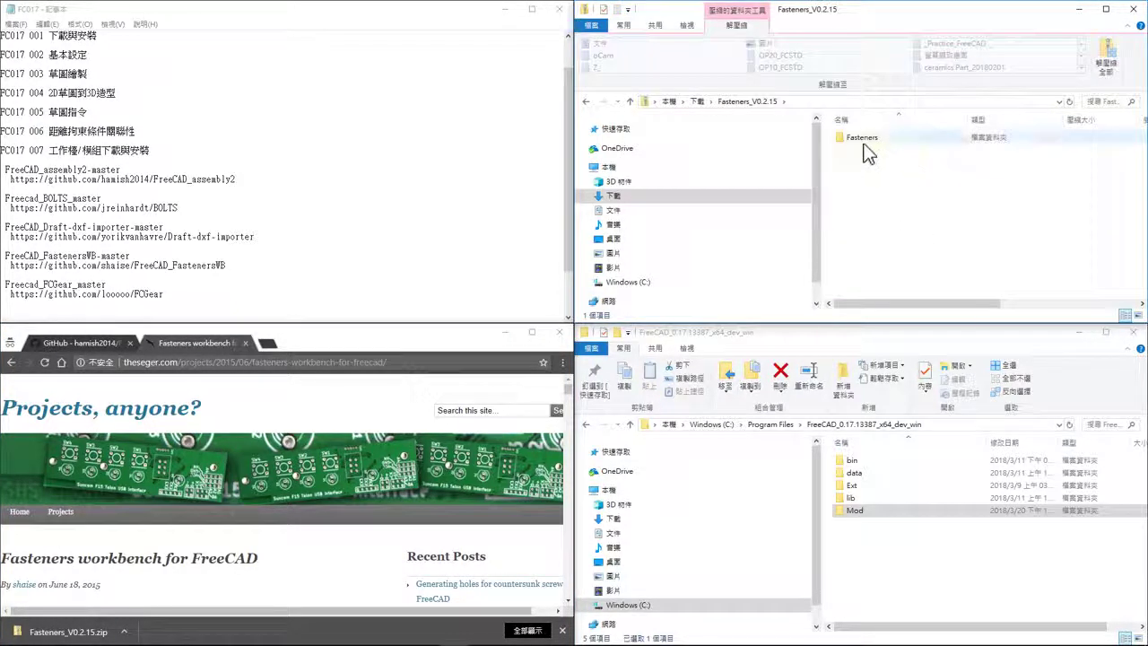
click(864, 147)
right_click(864, 147)
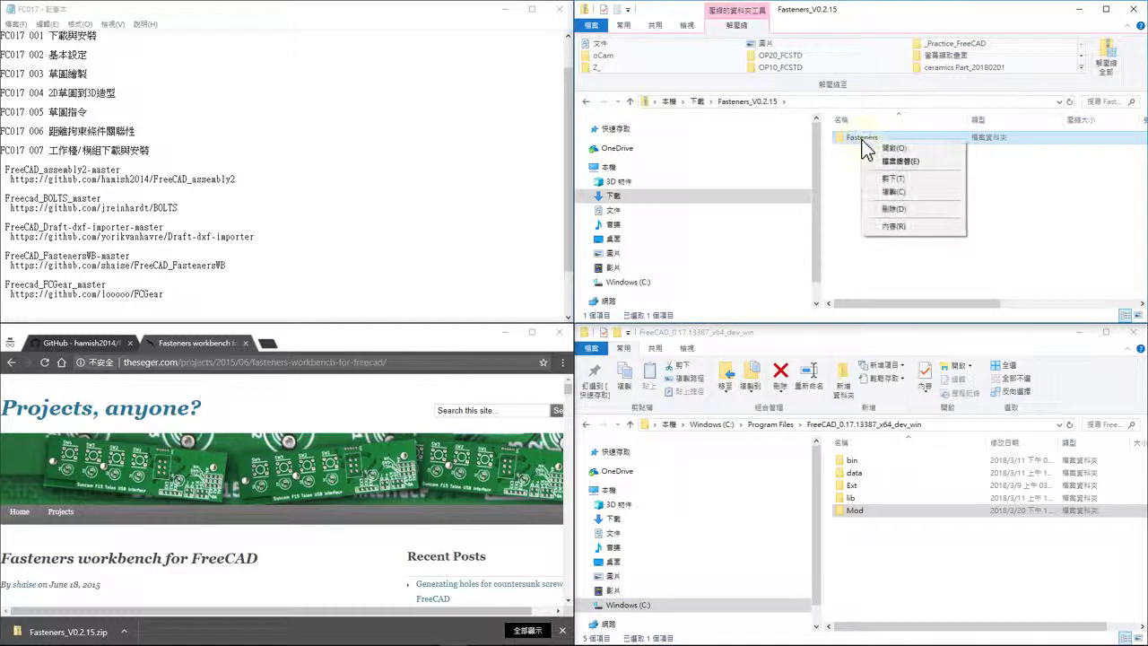
click(900, 192)
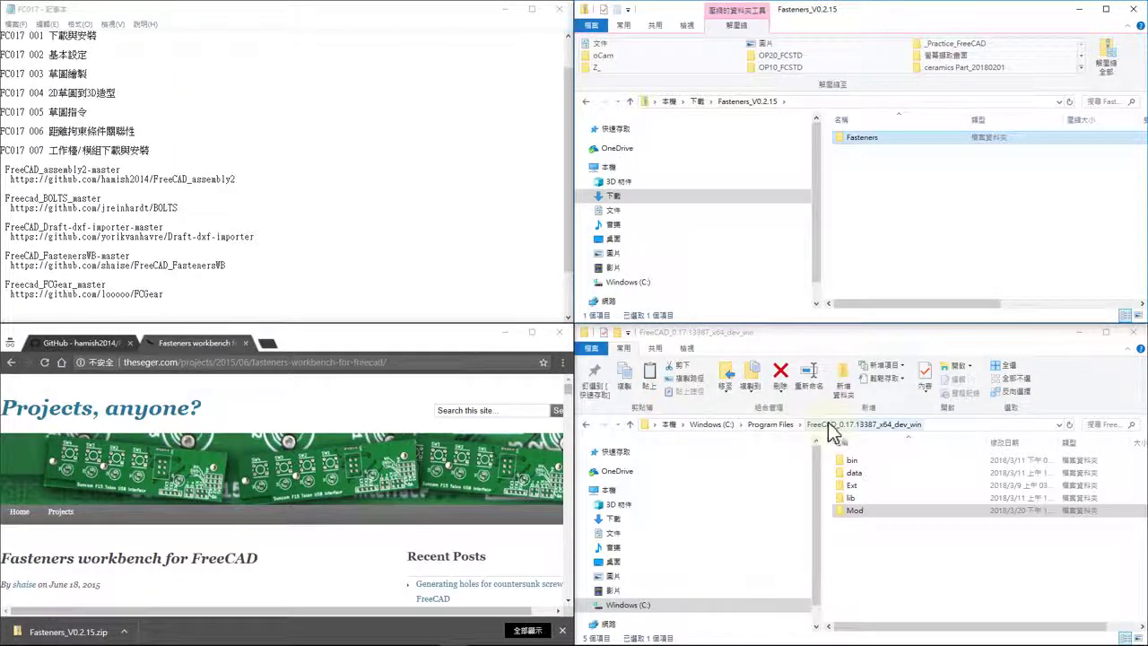
- Paste the Fasteners folder into FreeCAD's Mod folder and launch FreeCAD from the taskbar
double_click(863, 511)
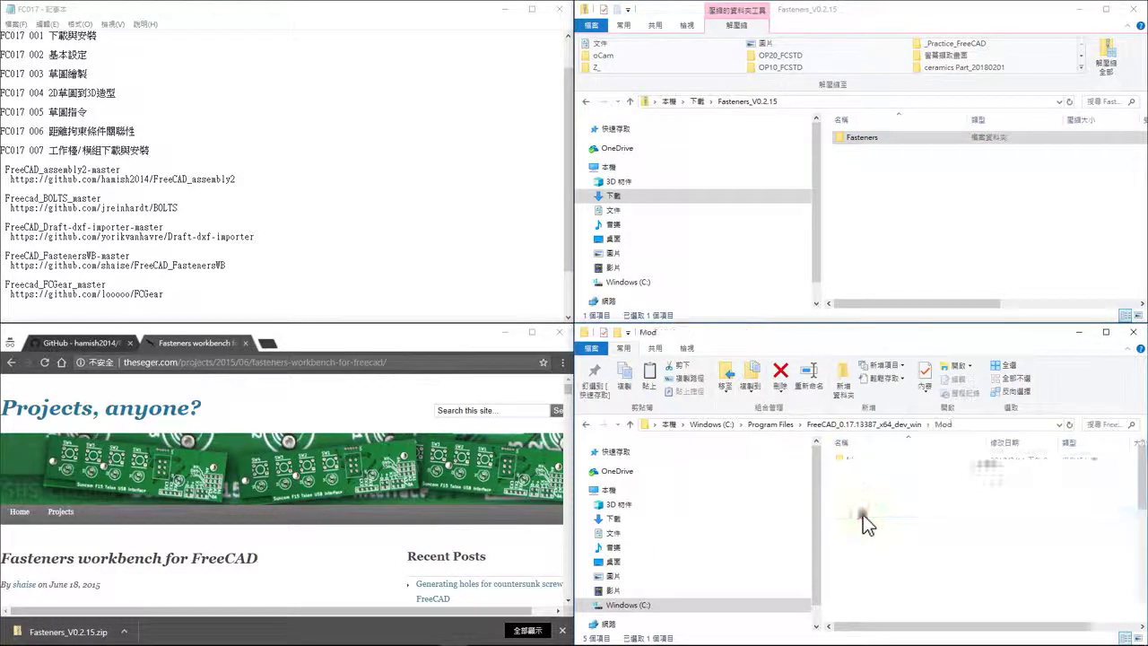
scroll(870, 507, down, 5)
scroll(884, 502, up, 1)
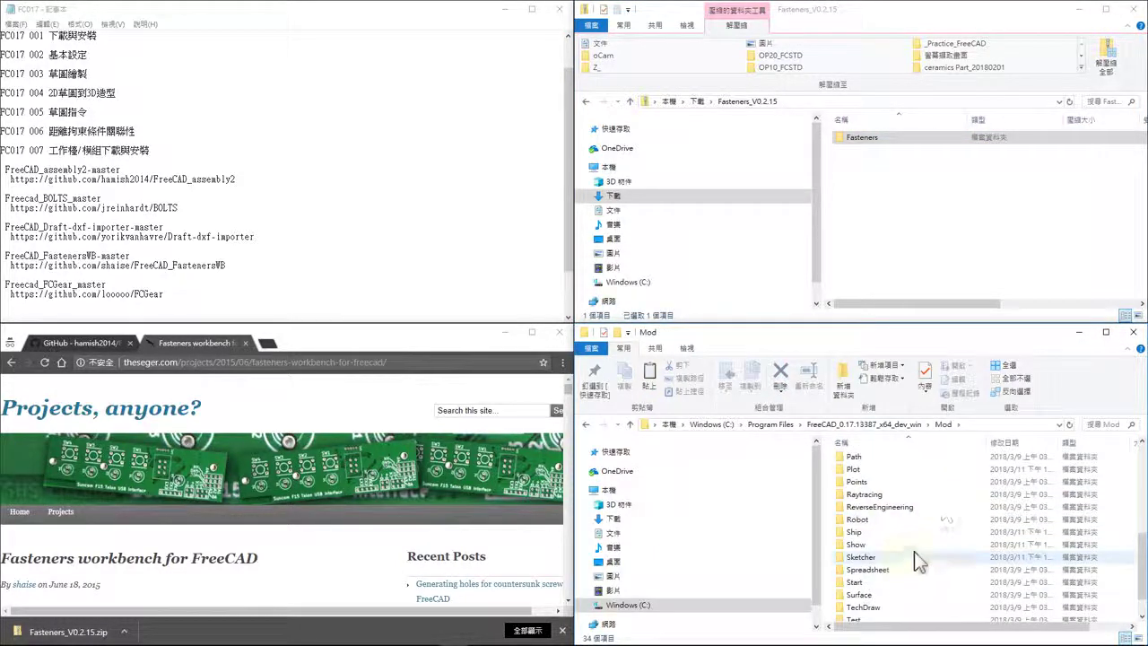
right_click(957, 490)
click(987, 414)
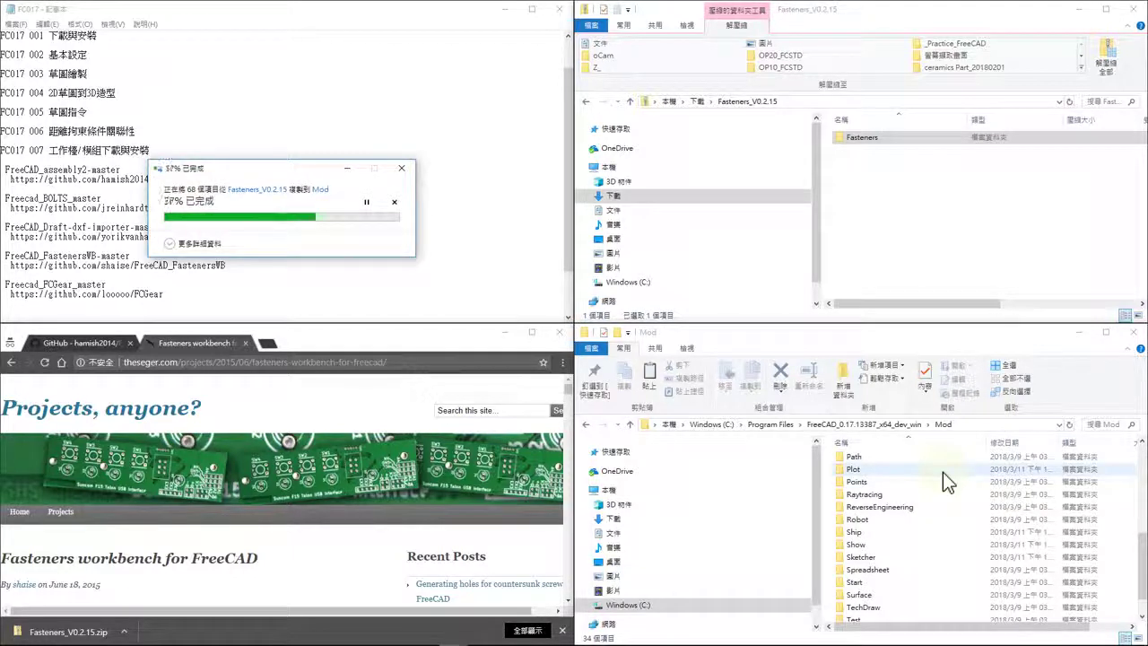
scroll(879, 561, up, 5)
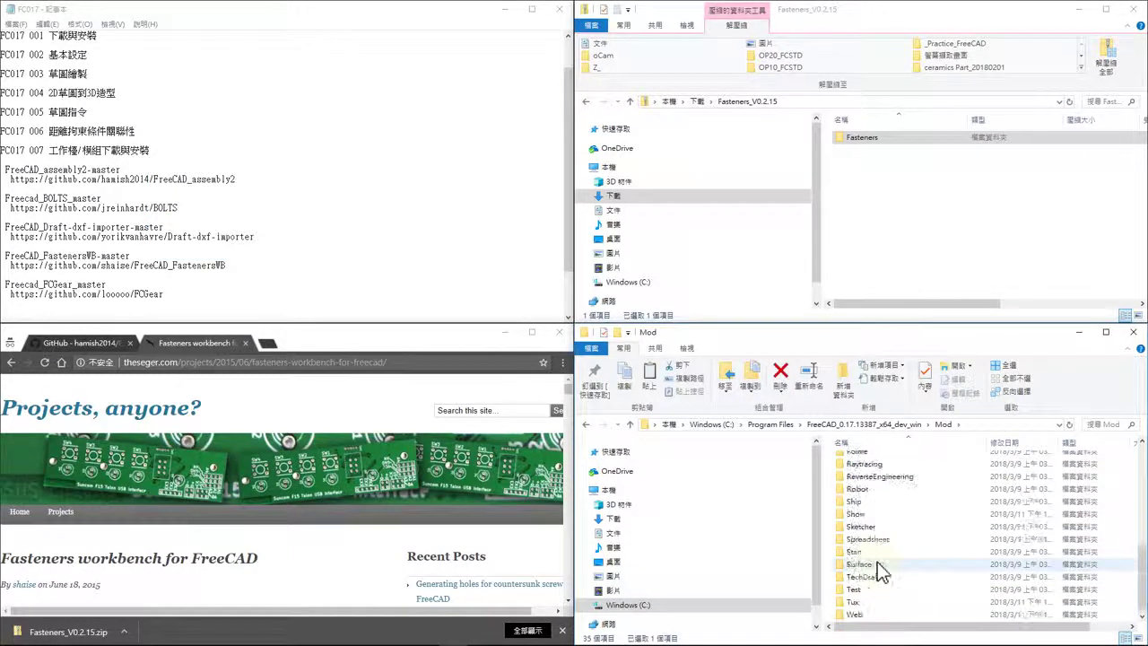
scroll(877, 561, up, 2)
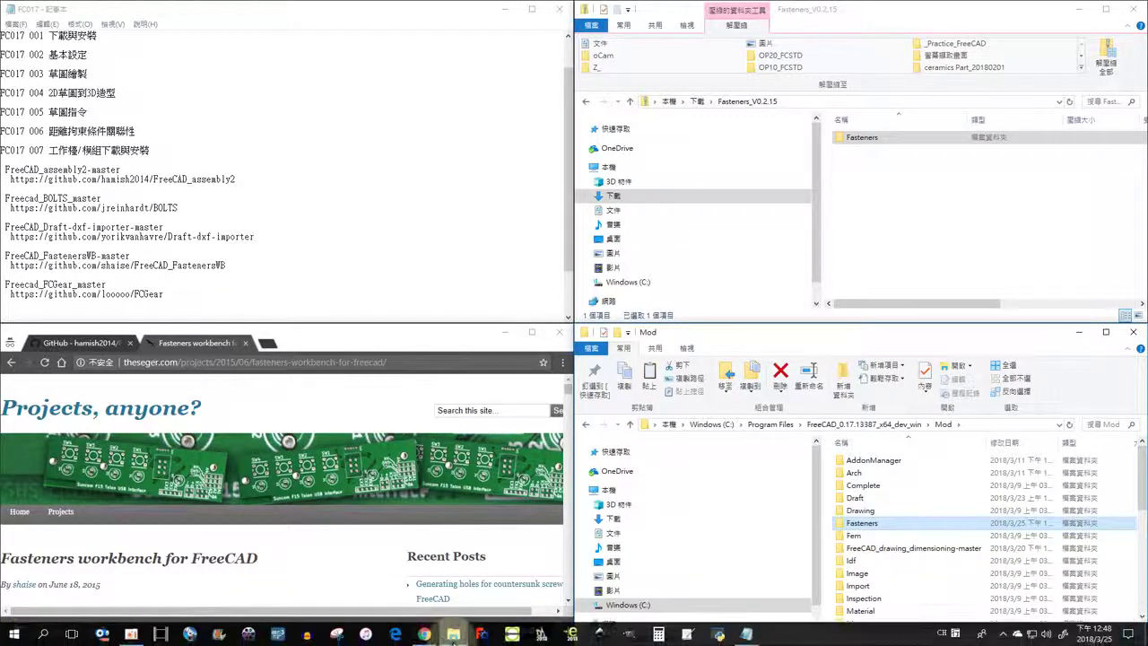
click(482, 633)
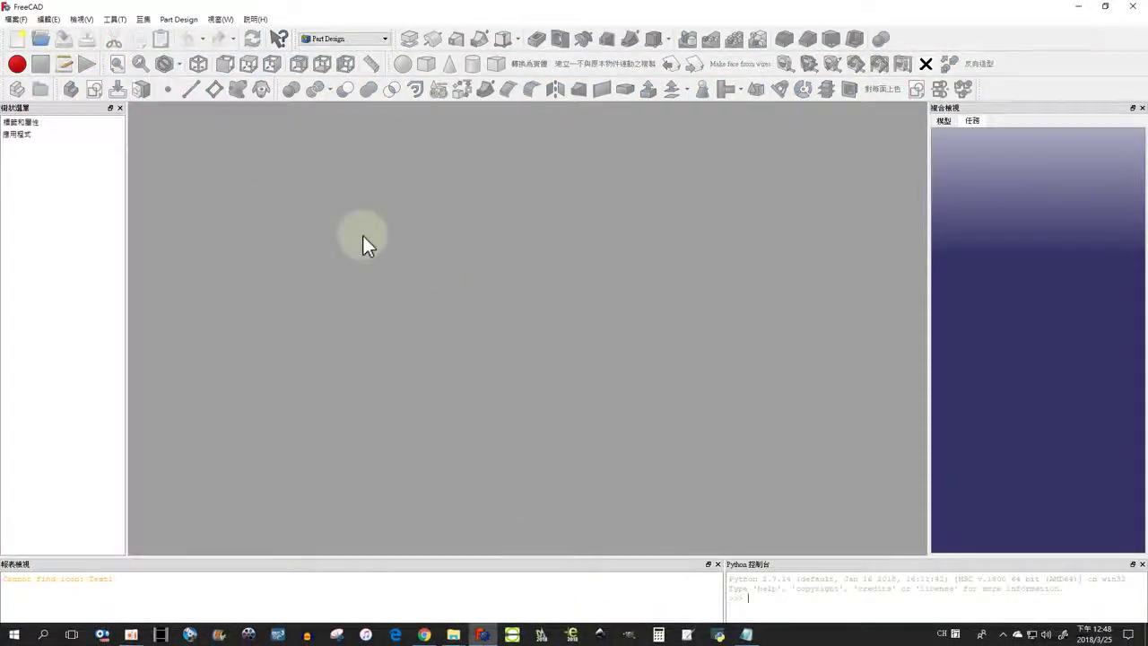
- Choose Fasteners from the workbench dropdown to load its bolt, nut and washer toolbar
click(325, 38)
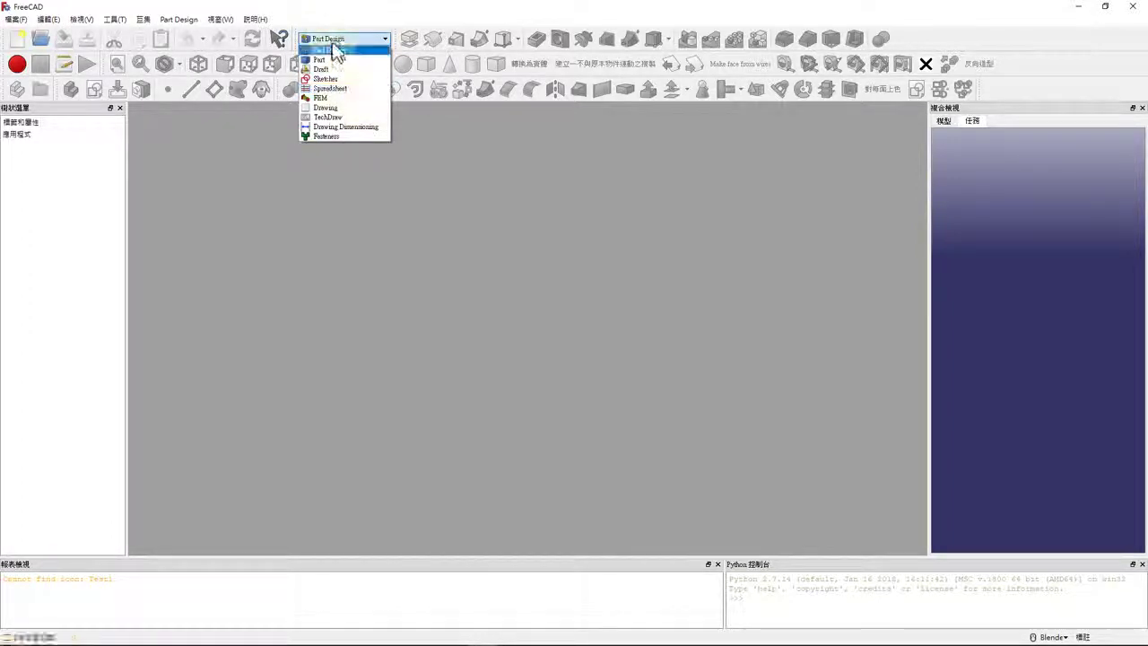
click(345, 139)
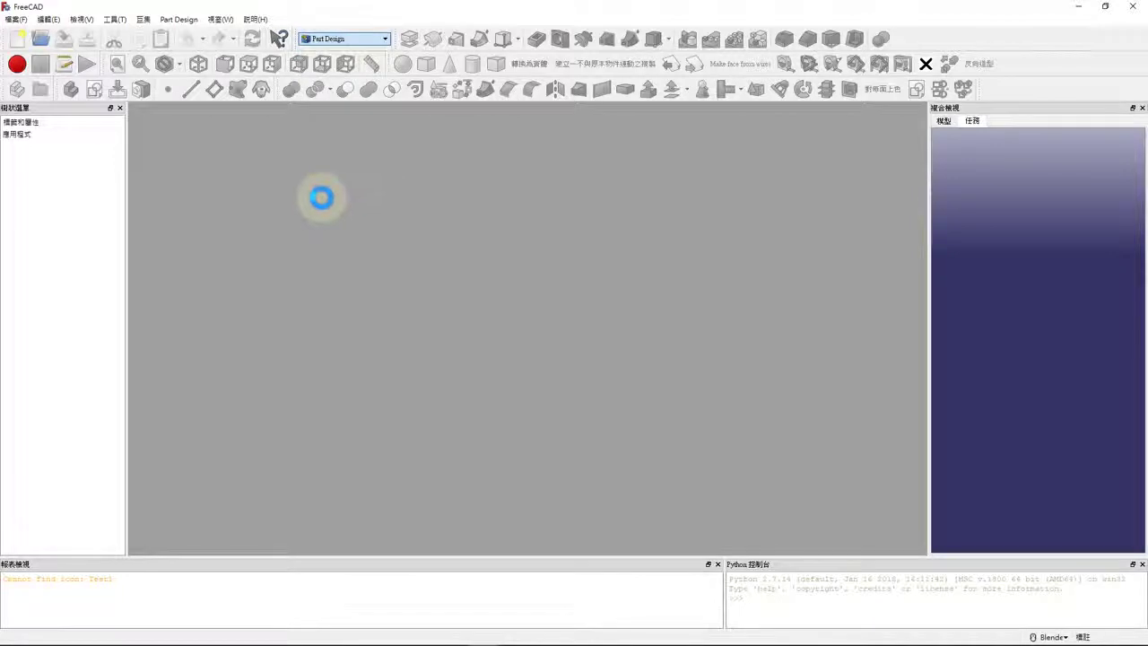
click(322, 198)
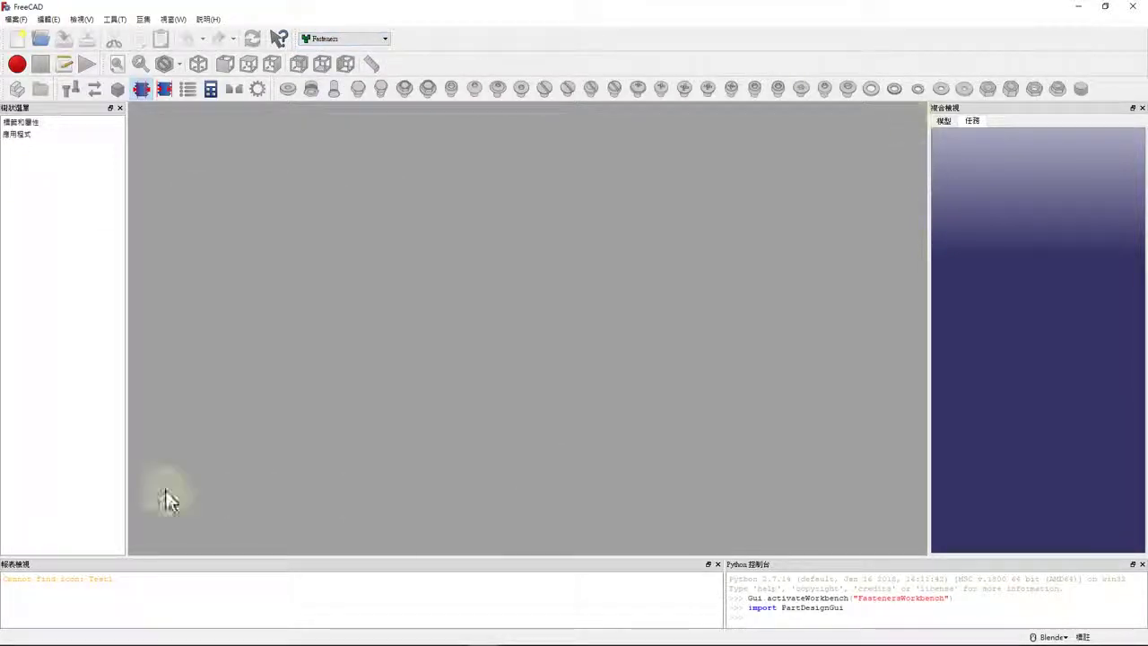